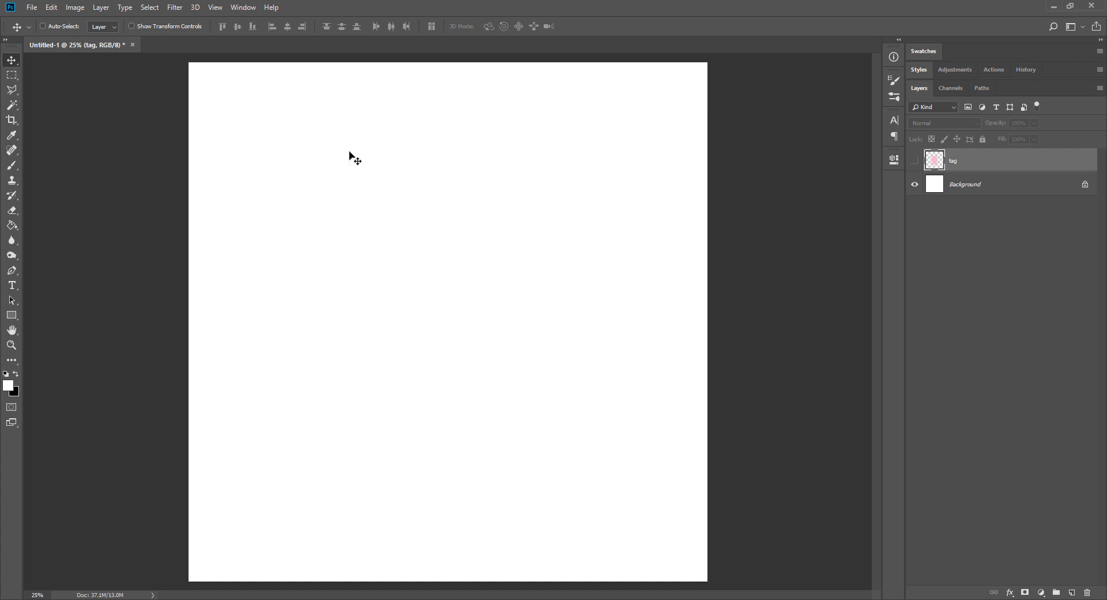
# Step: On a new layer, draw a solid salmon-pink circle about 60% of the canvas width and move it near the canvas centre
pyautogui.hotkey('ctrl', 'v')
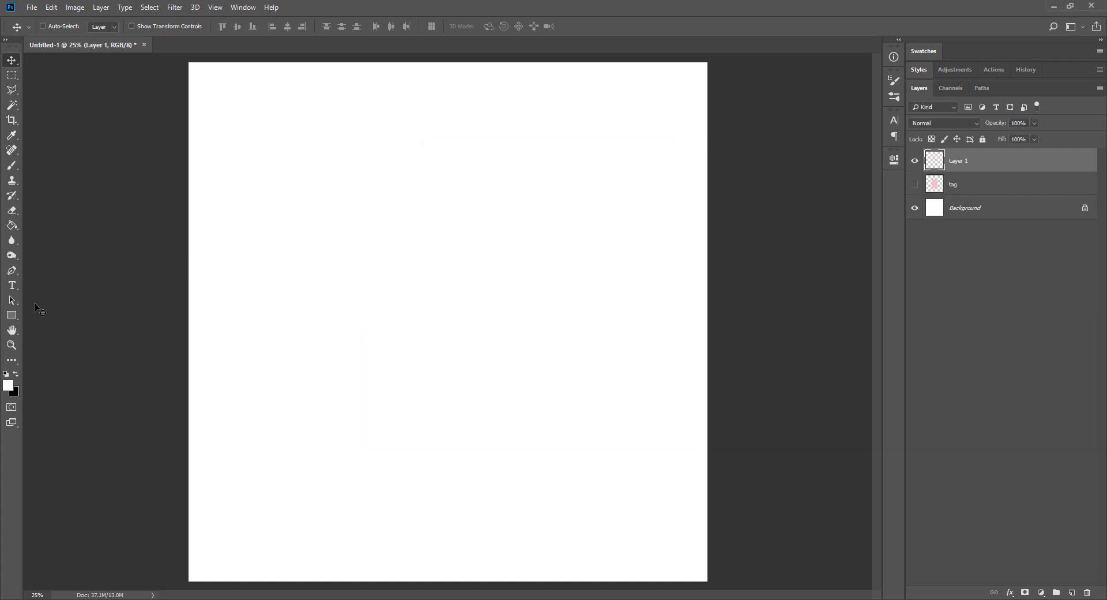
pyautogui.click(11, 315)
pyautogui.click(49, 337)
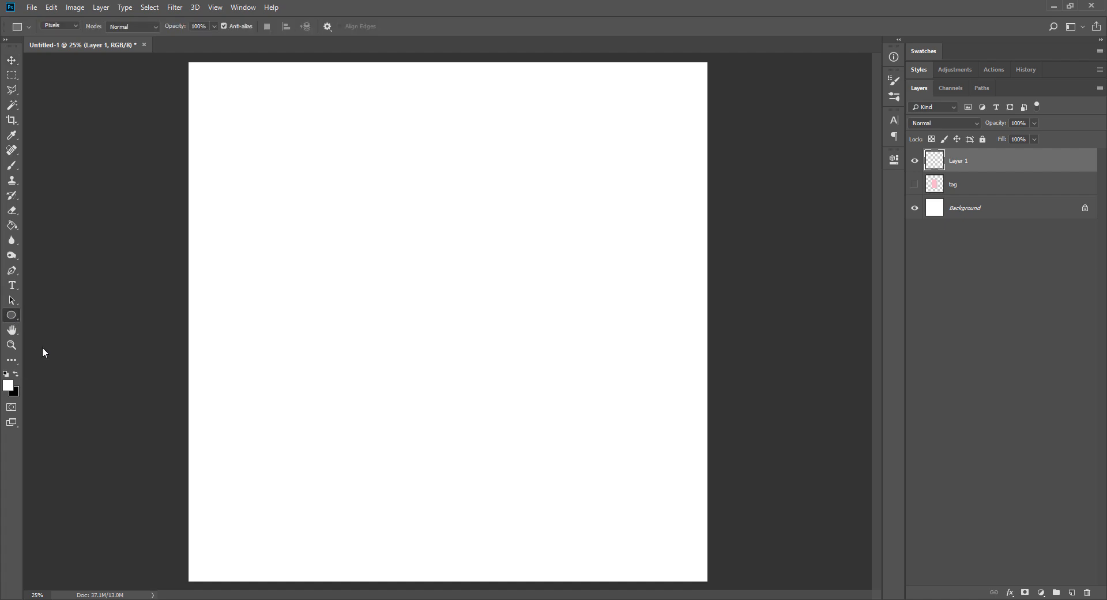
pyautogui.click(8, 385)
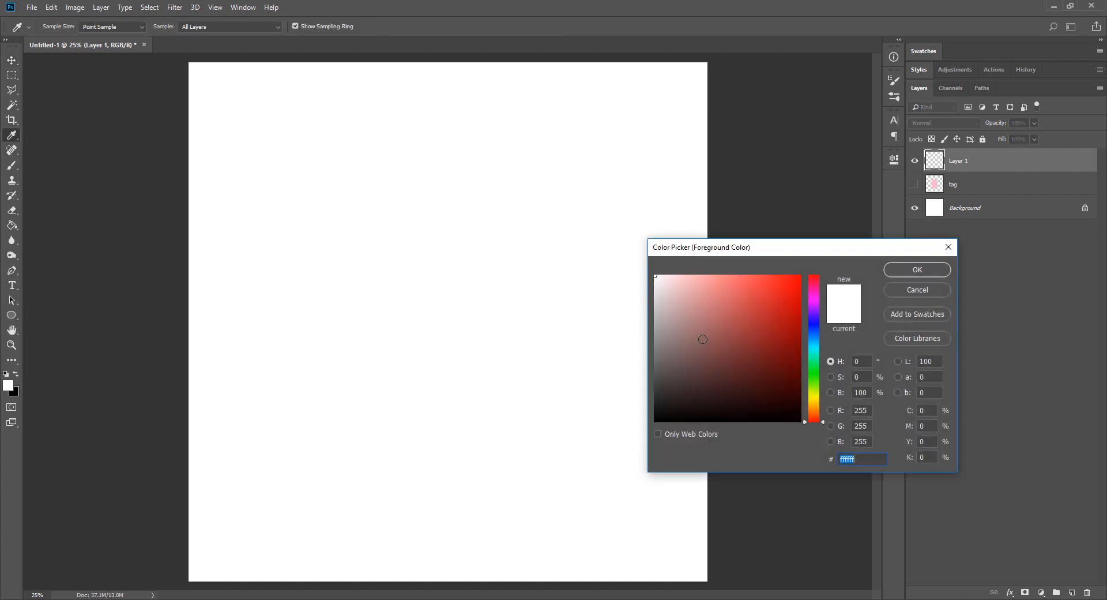
pyautogui.moveTo(703, 339)
pyautogui.mouseDown()
pyautogui.moveTo(704, 317)
pyautogui.moveTo(730, 309)
pyautogui.moveTo(710, 287)
pyautogui.mouseUp()
pyautogui.press('Return')
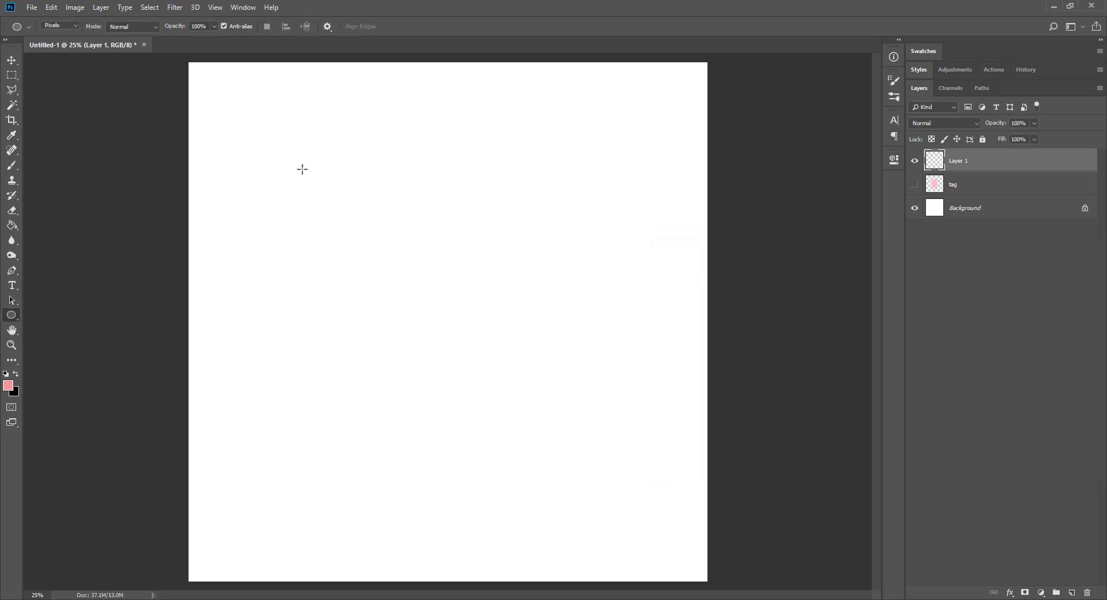
pyautogui.moveTo(301, 168); pyautogui.dragTo(716, 480)
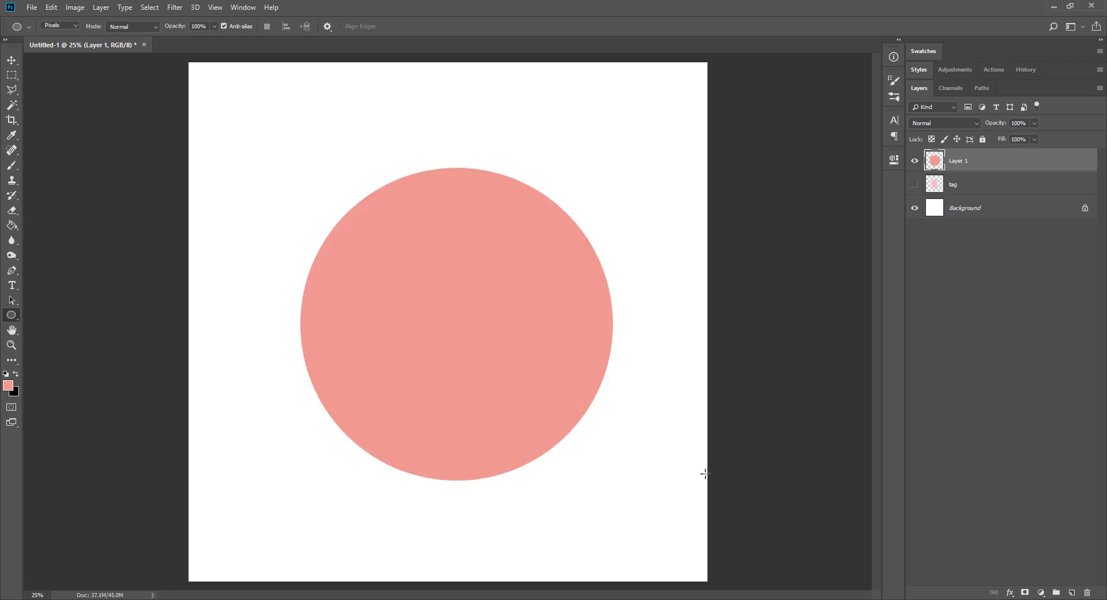
pyautogui.press('v')
pyautogui.moveTo(501, 323); pyautogui.dragTo(492, 308)
# Step: Select the pink circle with the Magic Wand and convert the selection into a work path
pyautogui.press('w')
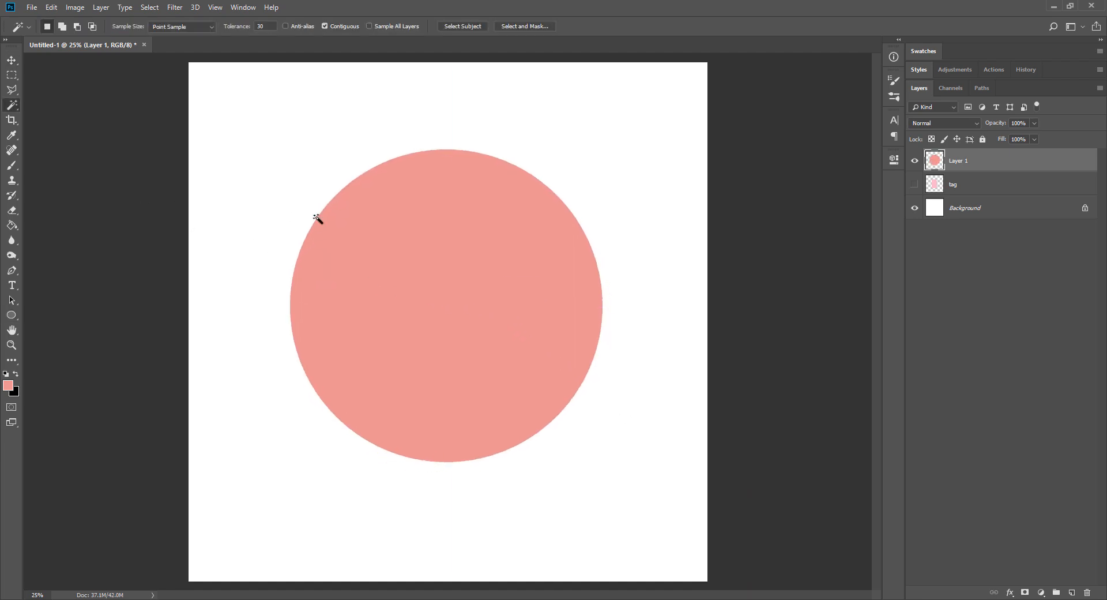
pyautogui.click(384, 231)
pyautogui.click(982, 89)
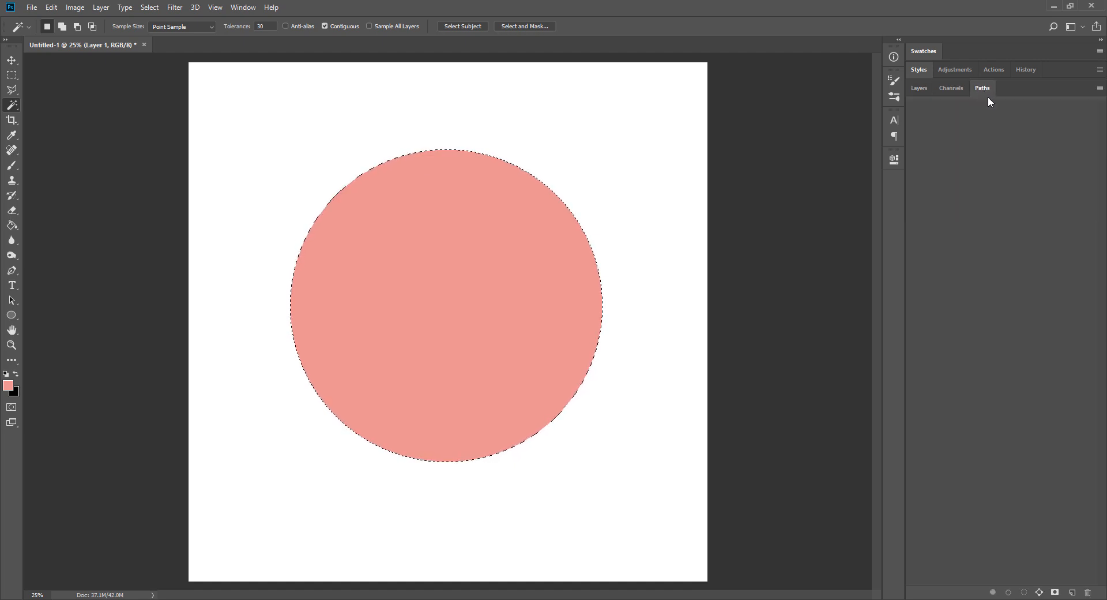
pyautogui.click(249, 8)
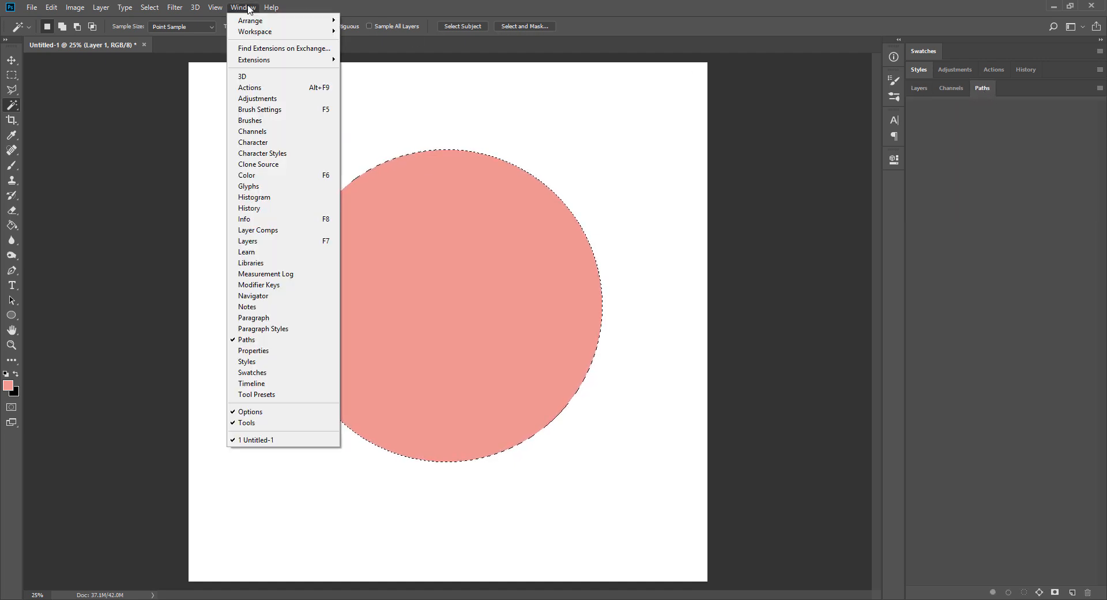
pyautogui.click(966, 271)
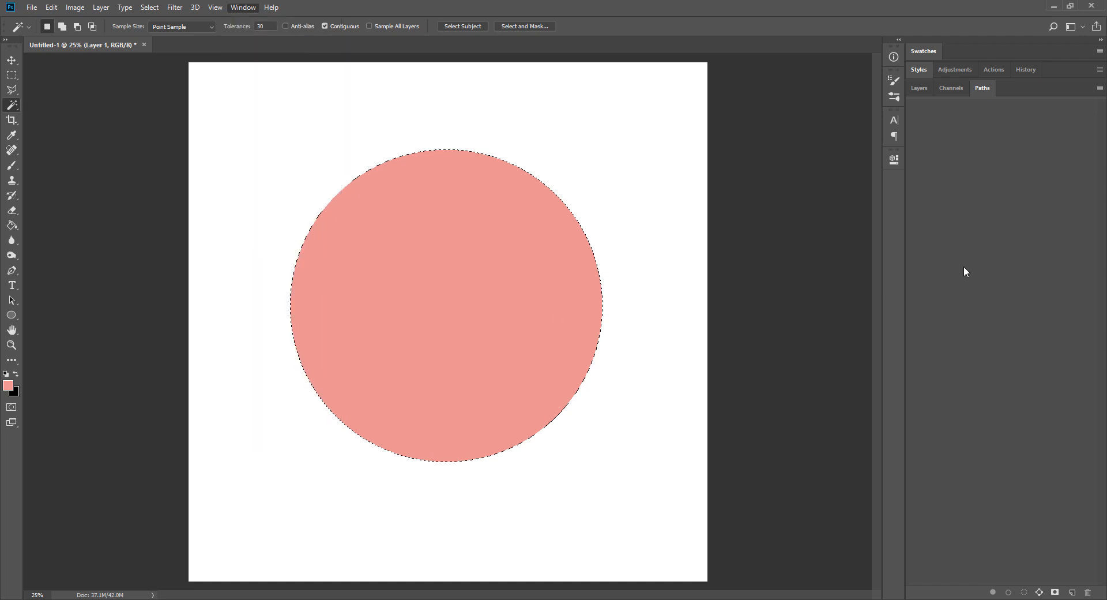
pyautogui.click(1040, 592)
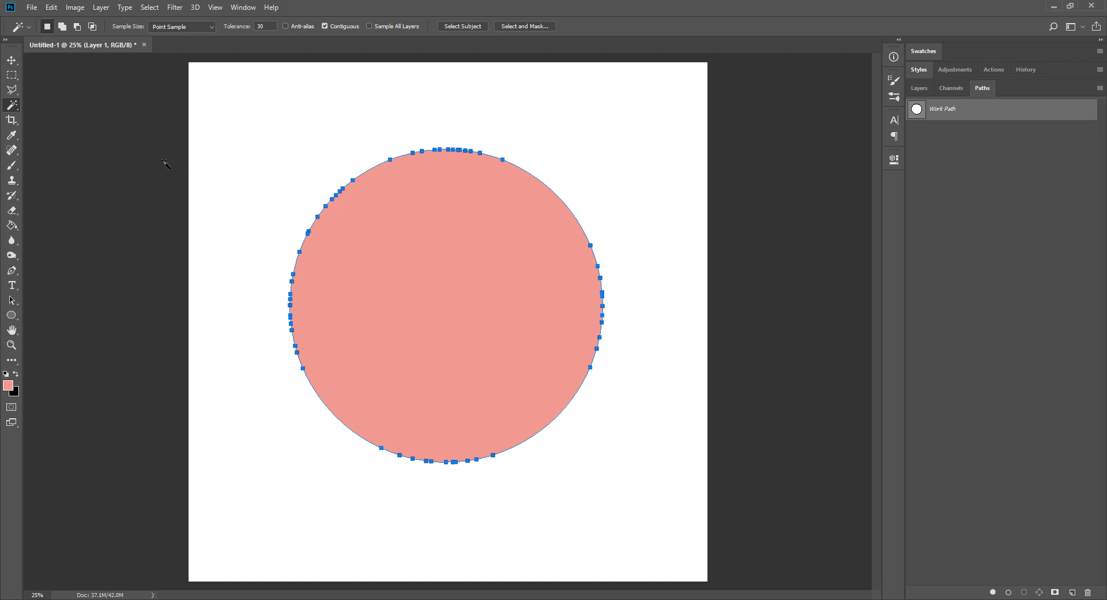
# Step: Create placeholder area text inside the circular path with the Type tool and commit it
pyautogui.click(11, 286)
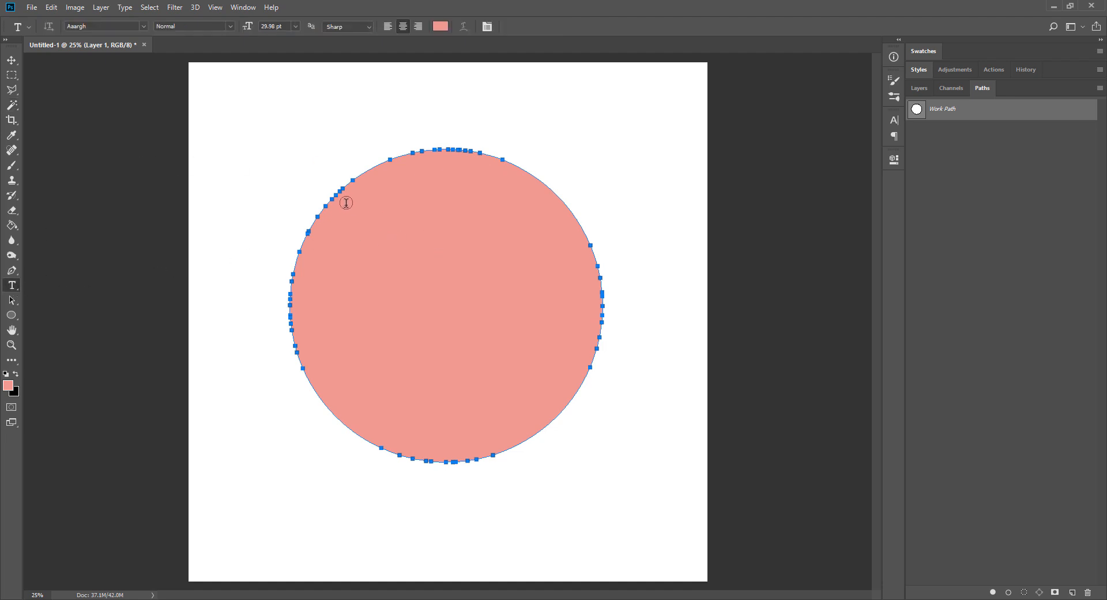
pyautogui.click(408, 278)
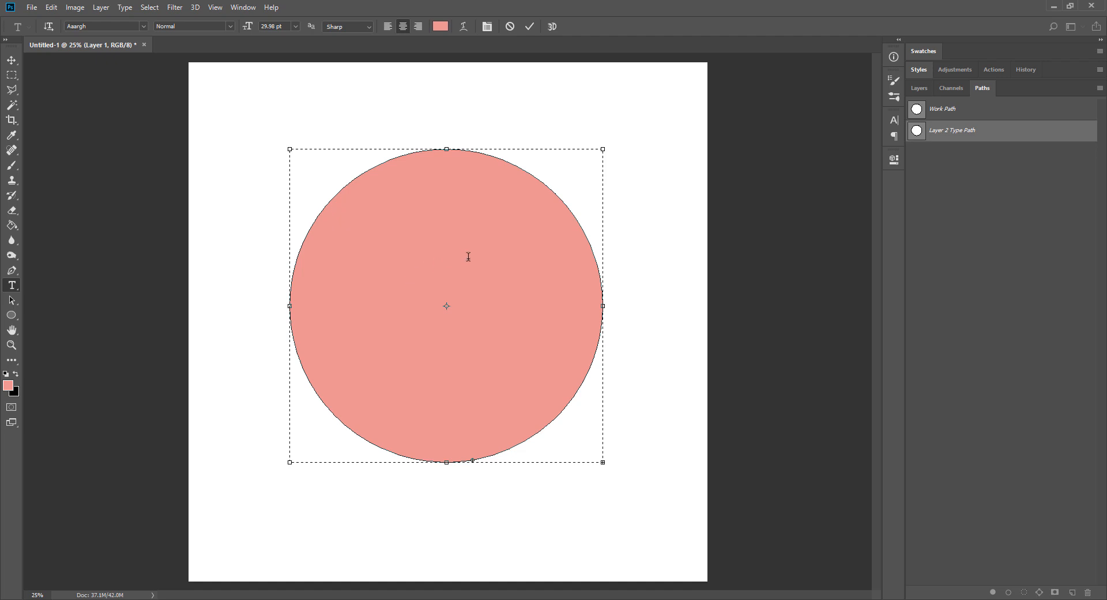
pyautogui.click(12, 60)
# Step: Set the colour of the text inside the circle to black (000000) and its size to 14 pt
pyautogui.click(919, 87)
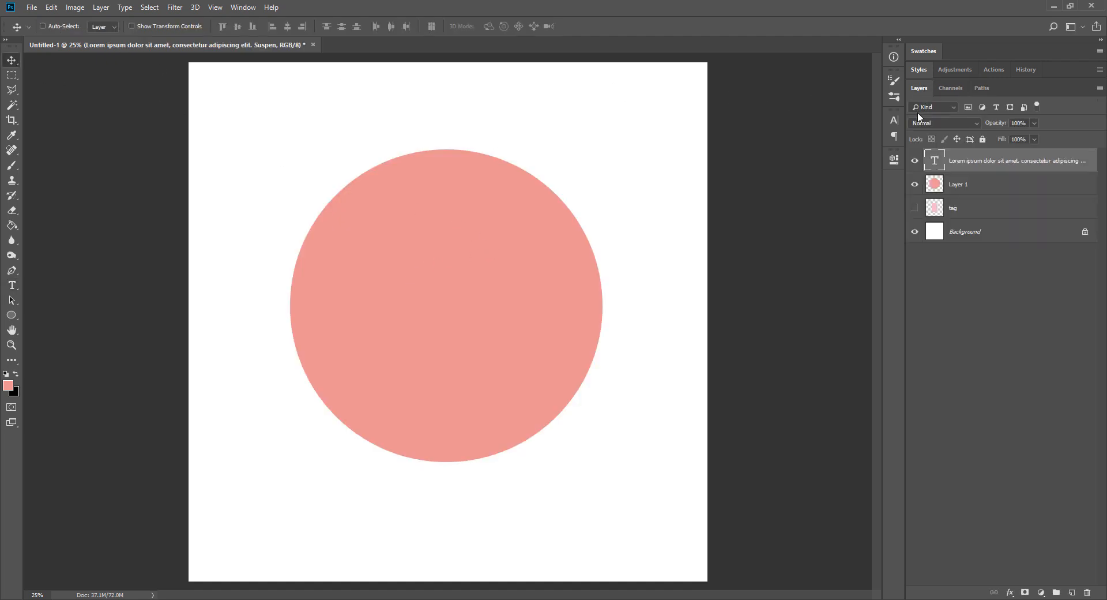
pyautogui.click(894, 120)
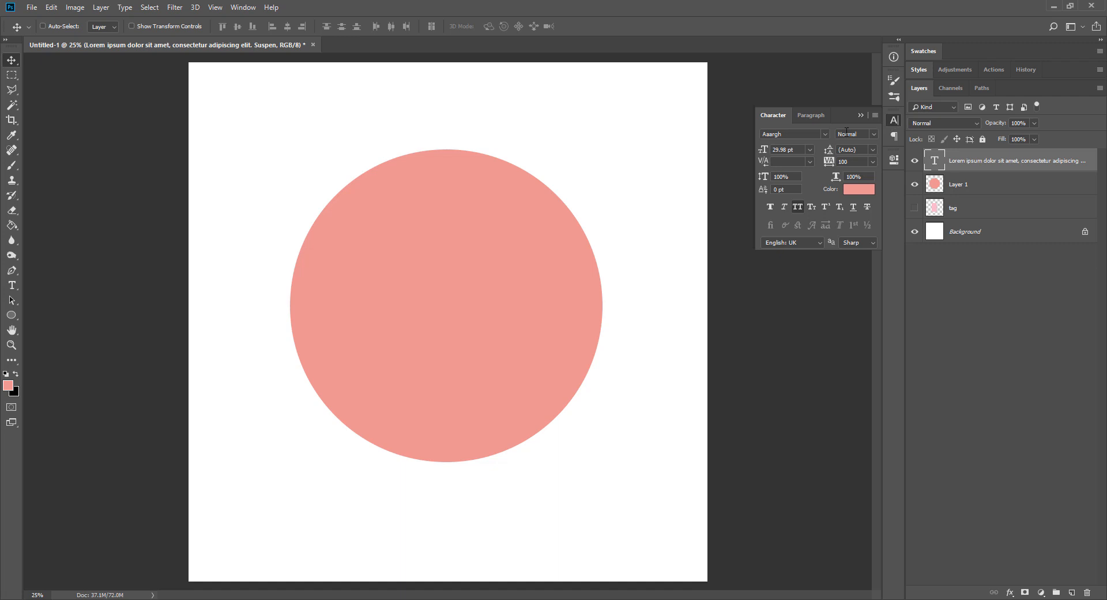
pyautogui.click(808, 150)
pyautogui.click(794, 261)
pyautogui.click(867, 189)
pyautogui.write('000000')
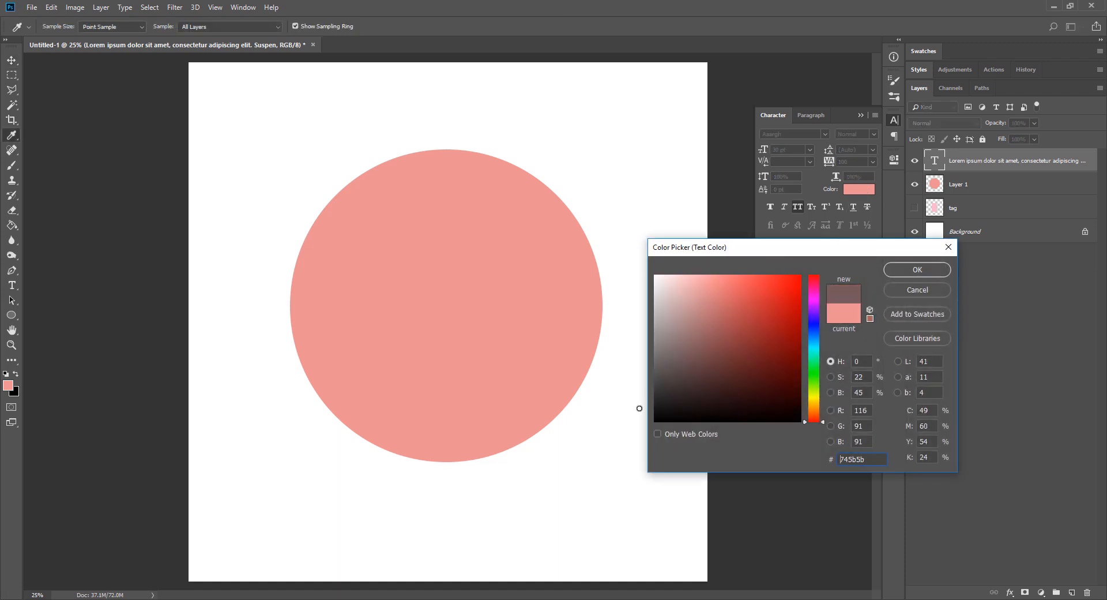
pyautogui.press('Return')
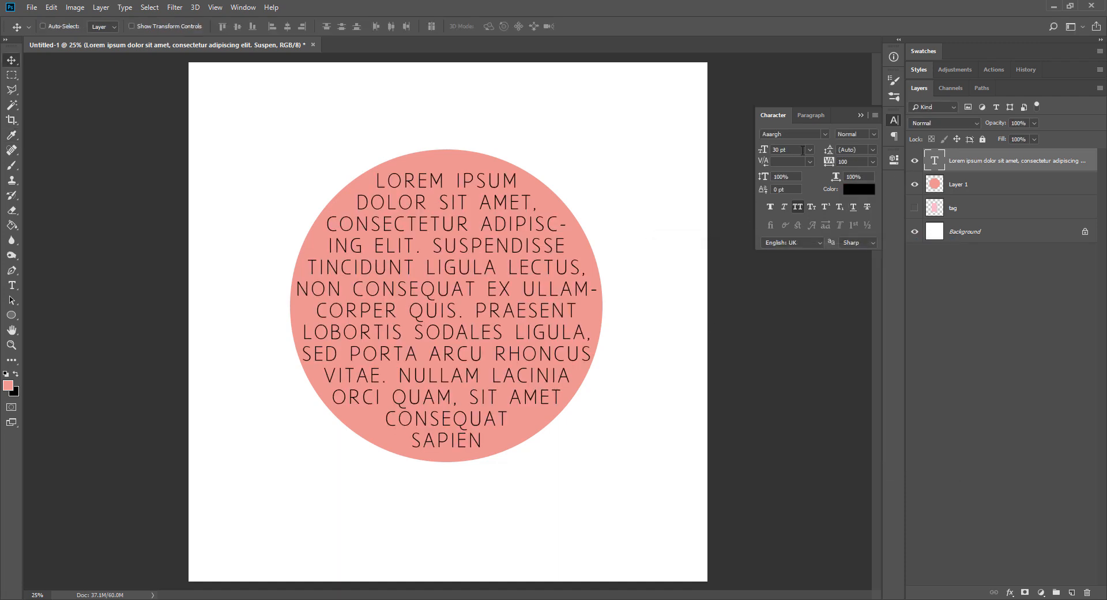
pyautogui.click(810, 150)
pyautogui.click(798, 229)
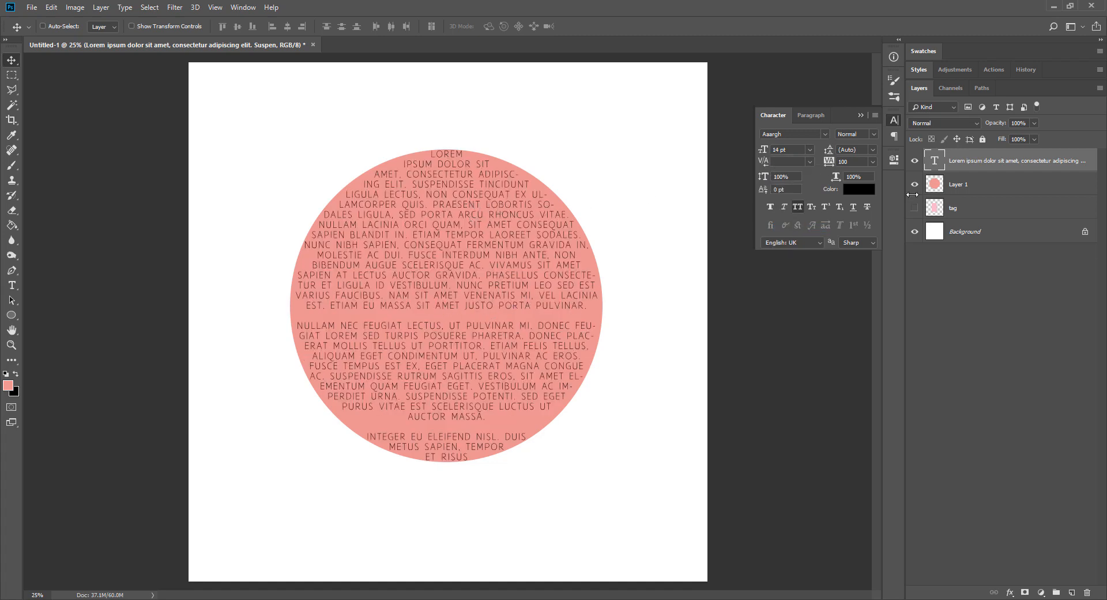
# Step: Hide the area text layer, reactivate the circular work path and place new placeholder text along its outline
pyautogui.click(916, 161)
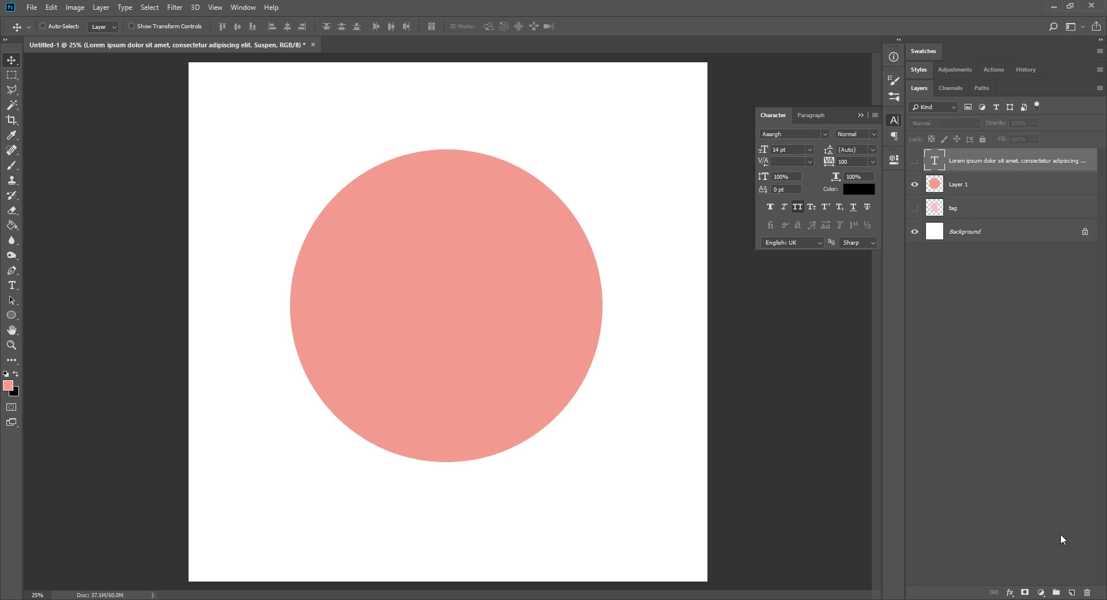
pyautogui.click(988, 88)
pyautogui.click(968, 114)
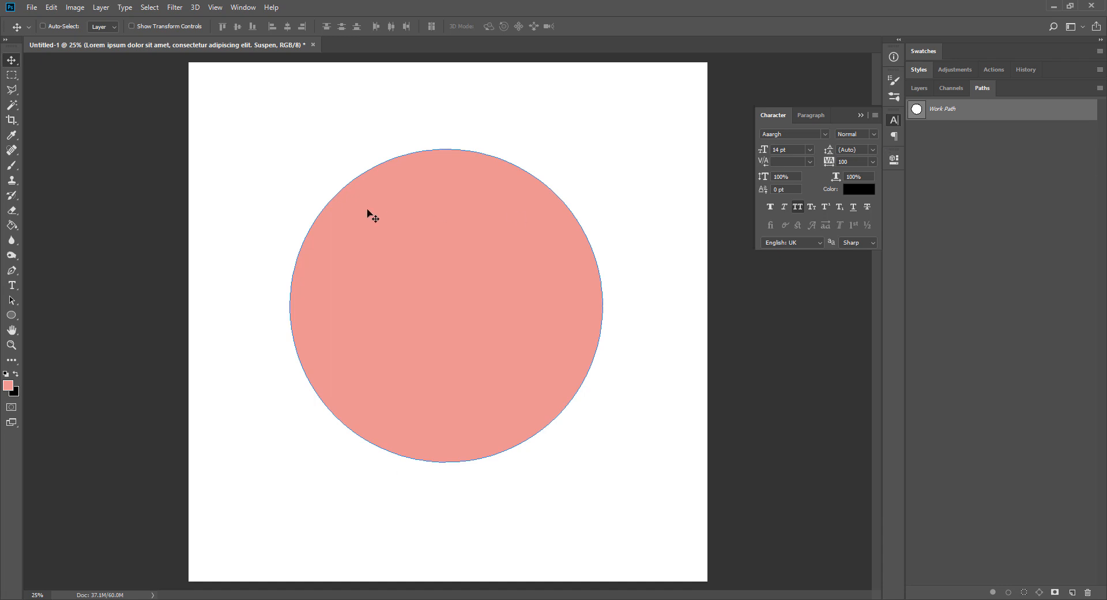
pyautogui.click(11, 285)
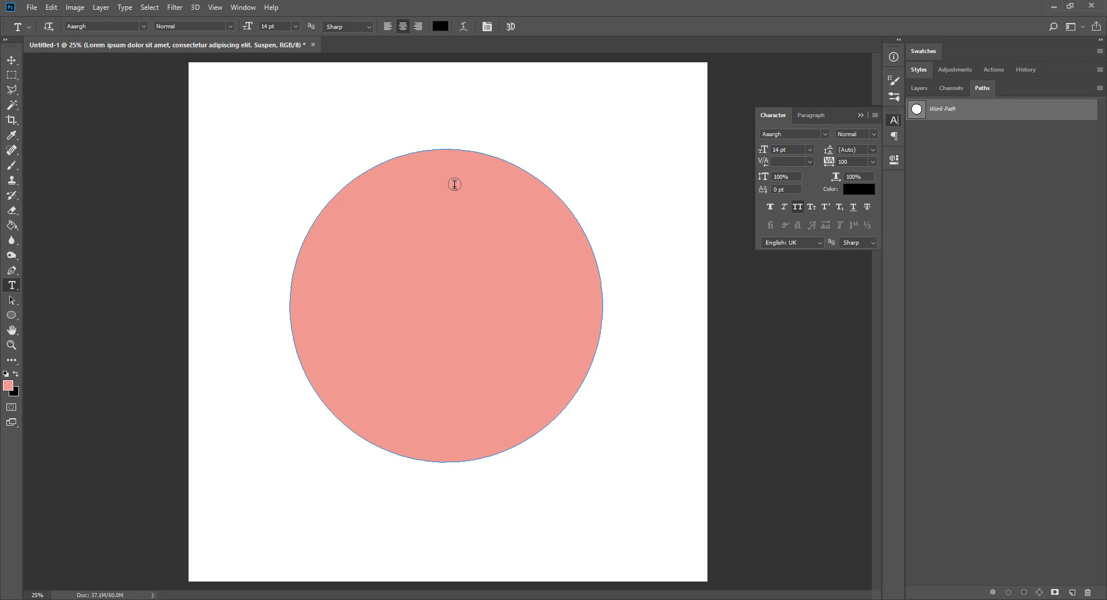
pyautogui.click(459, 149)
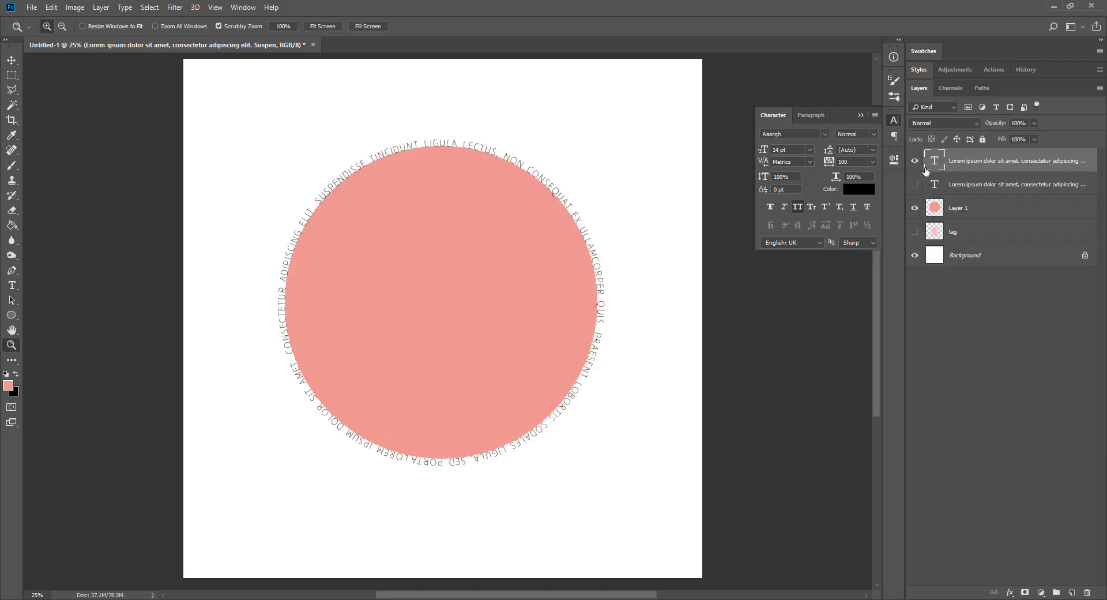
# Step: Replace the text along the path with "This tutorial is really great" and set its size to 36 pt
pyautogui.press('t')
pyautogui.click(493, 149)
pyautogui.hotkey('ctrl', 'a')
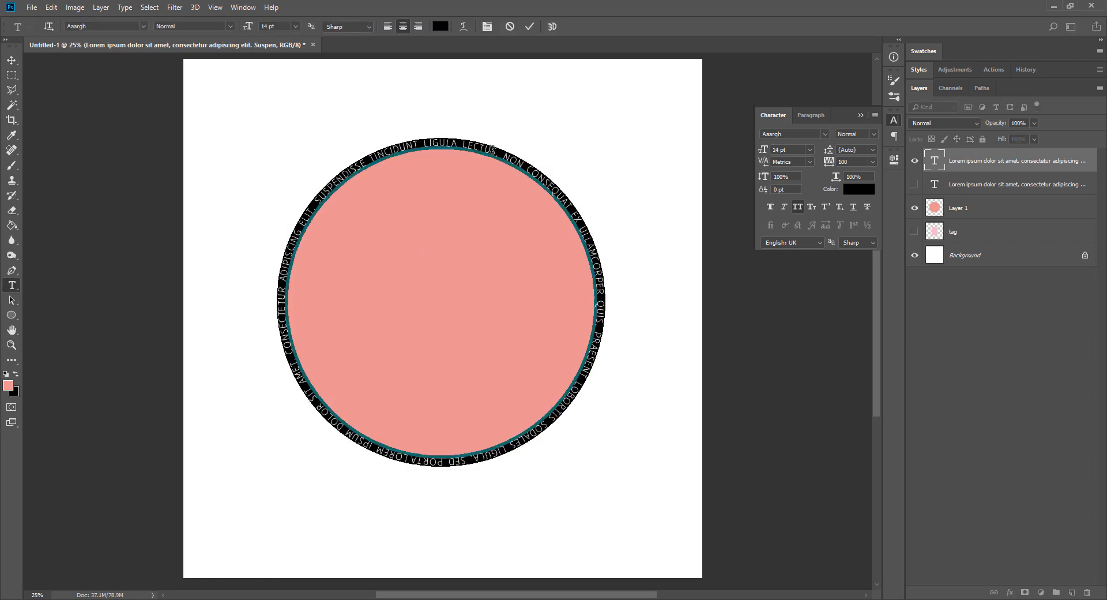
pyautogui.press('BackSpace')
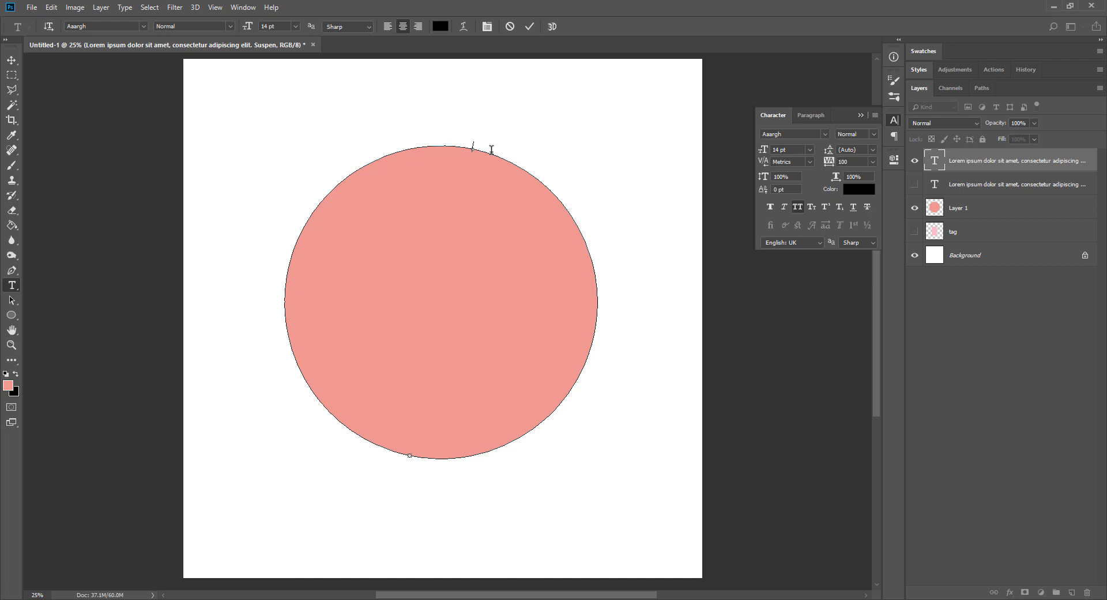
pyautogui.write('THIS TUTORIAL IS REALLY GREAT!')
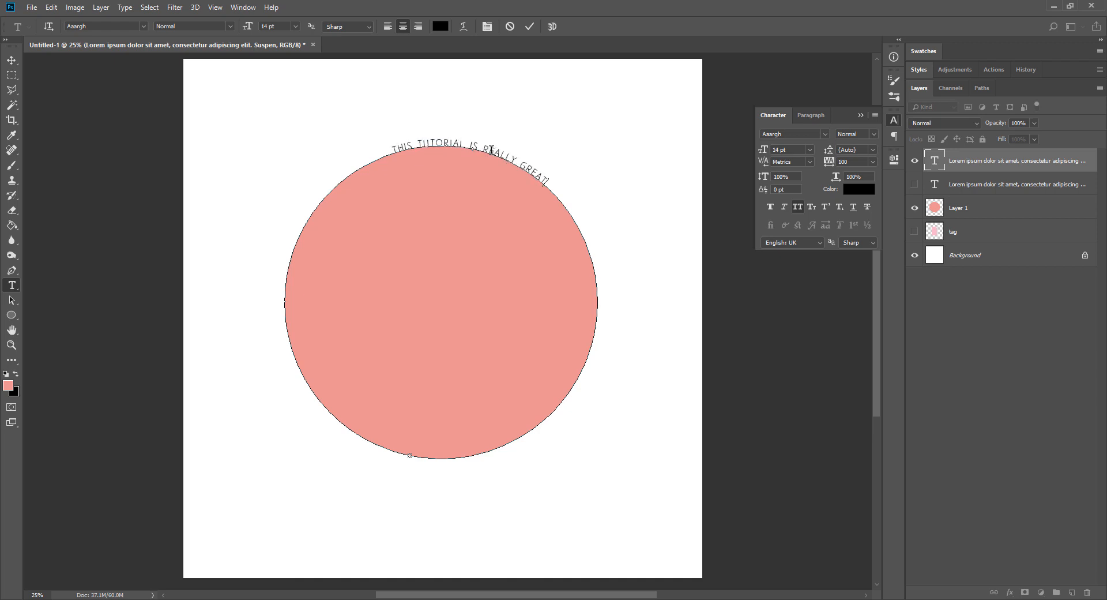
pyautogui.click(12, 61)
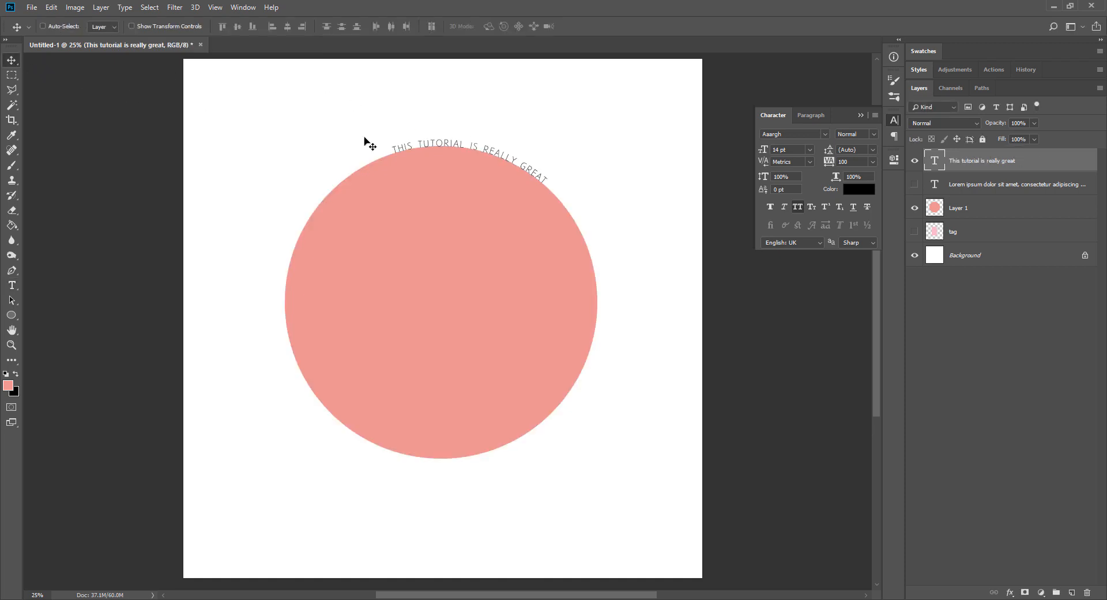
pyautogui.click(809, 150)
pyautogui.click(790, 269)
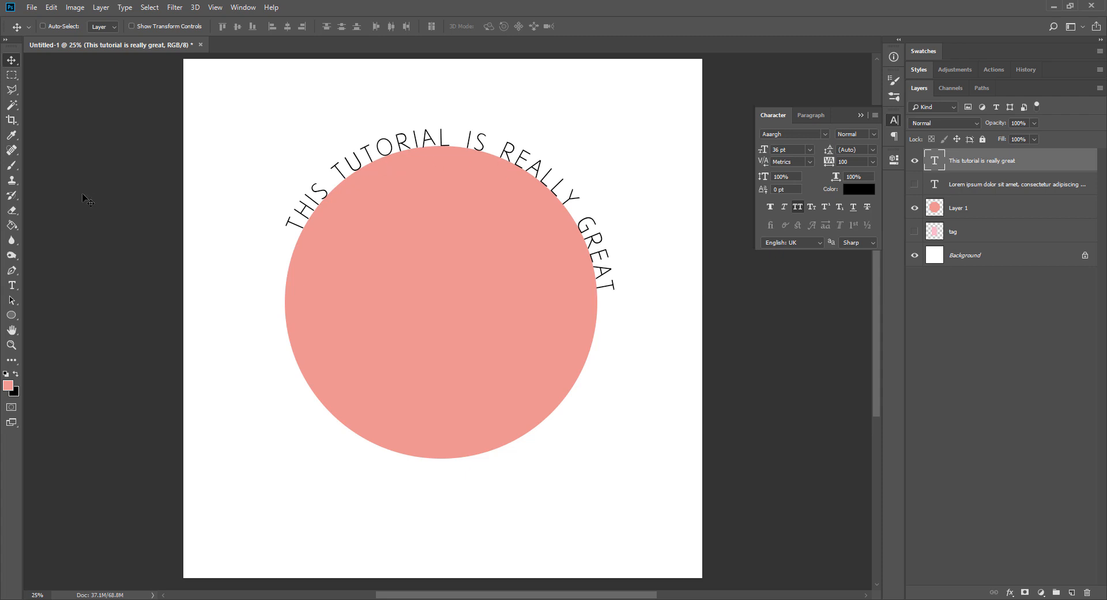
# Step: With the Path Selection tool, flip the curved text inside the circle and back outside, and slide it around the upper-left arc
pyautogui.click(12, 301)
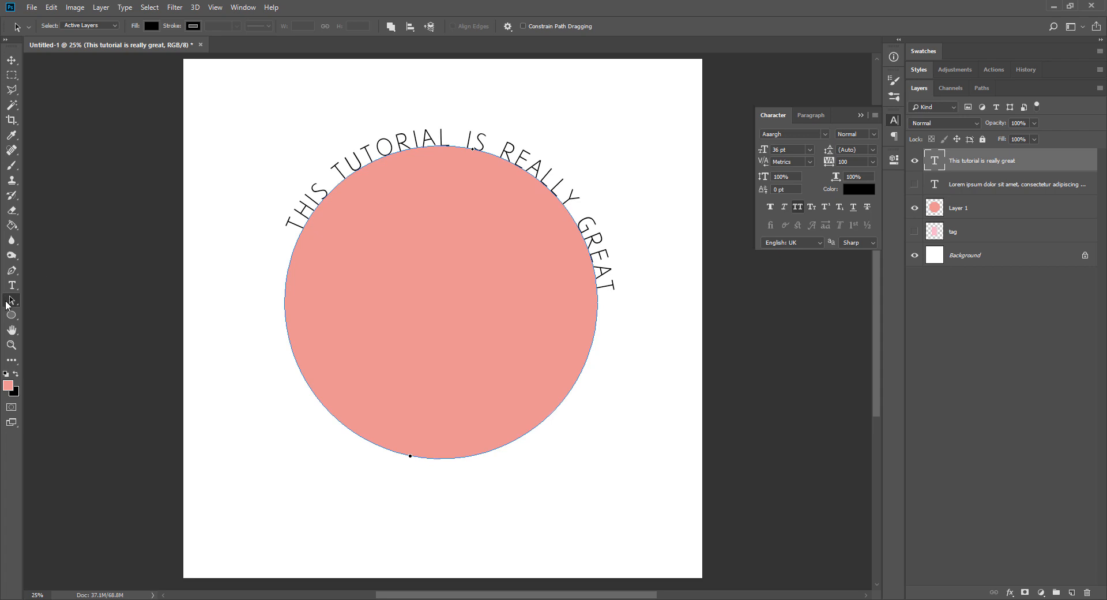
pyautogui.click(11, 305)
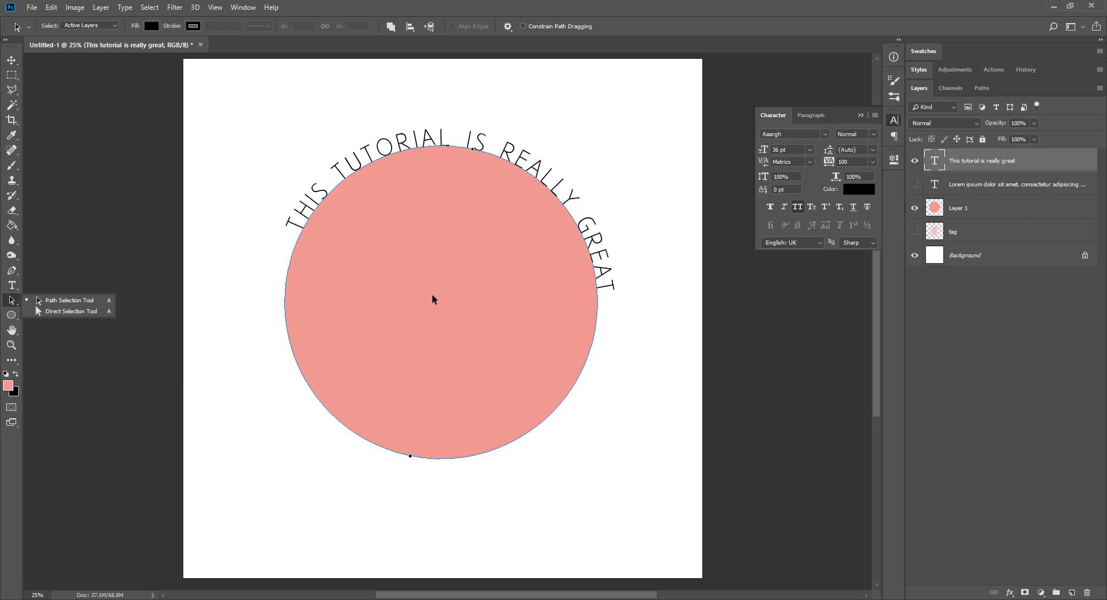
pyautogui.moveTo(474, 149); pyautogui.dragTo(379, 390)
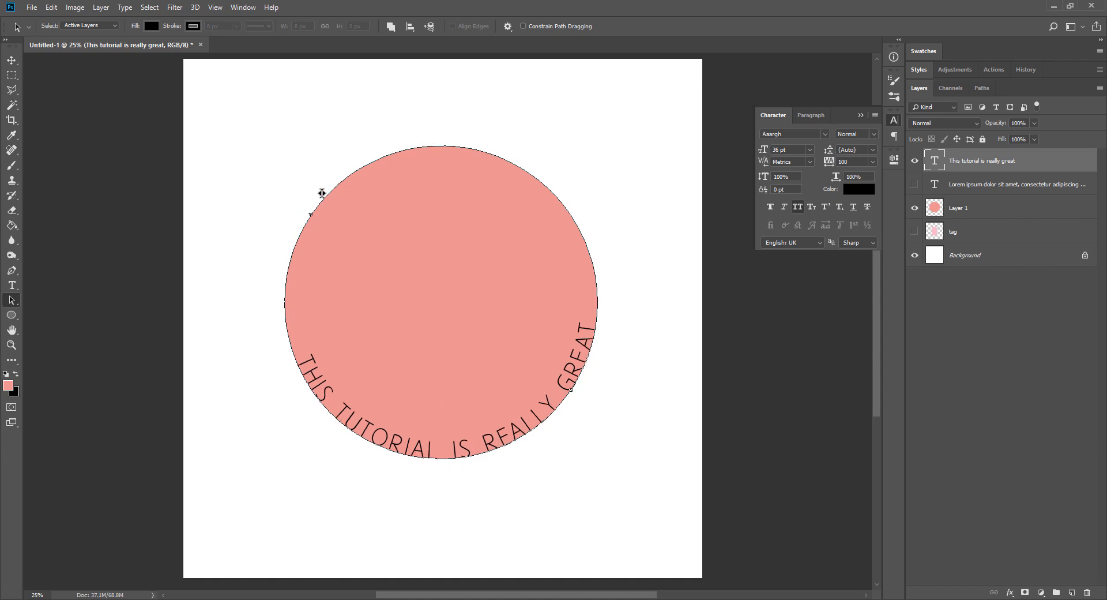
pyautogui.moveTo(475, 168); pyautogui.dragTo(498, 139)
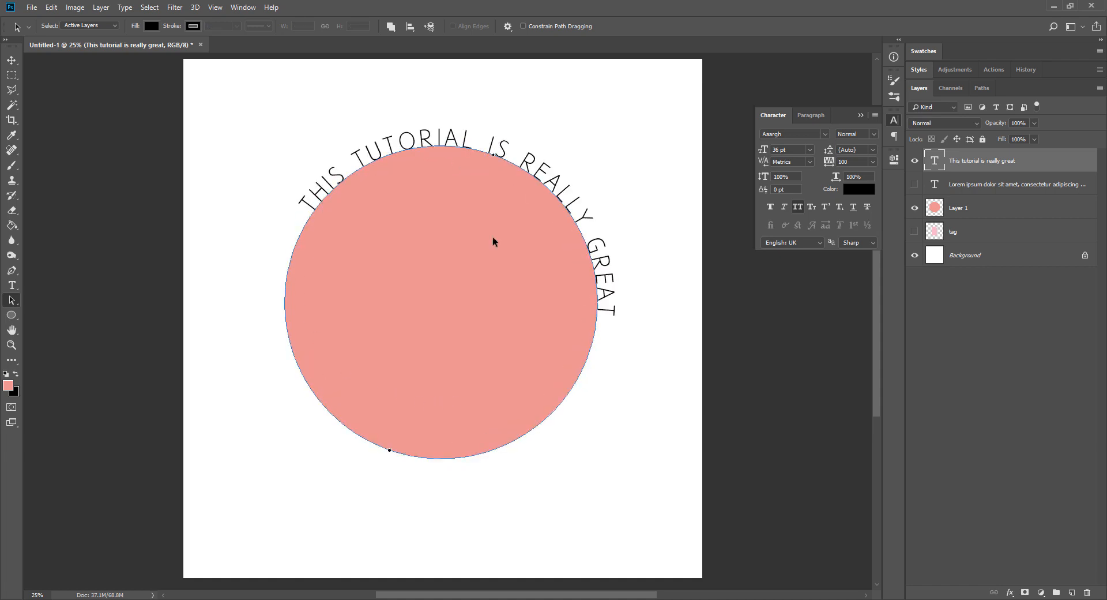
pyautogui.moveTo(388, 451); pyautogui.dragTo(588, 247)
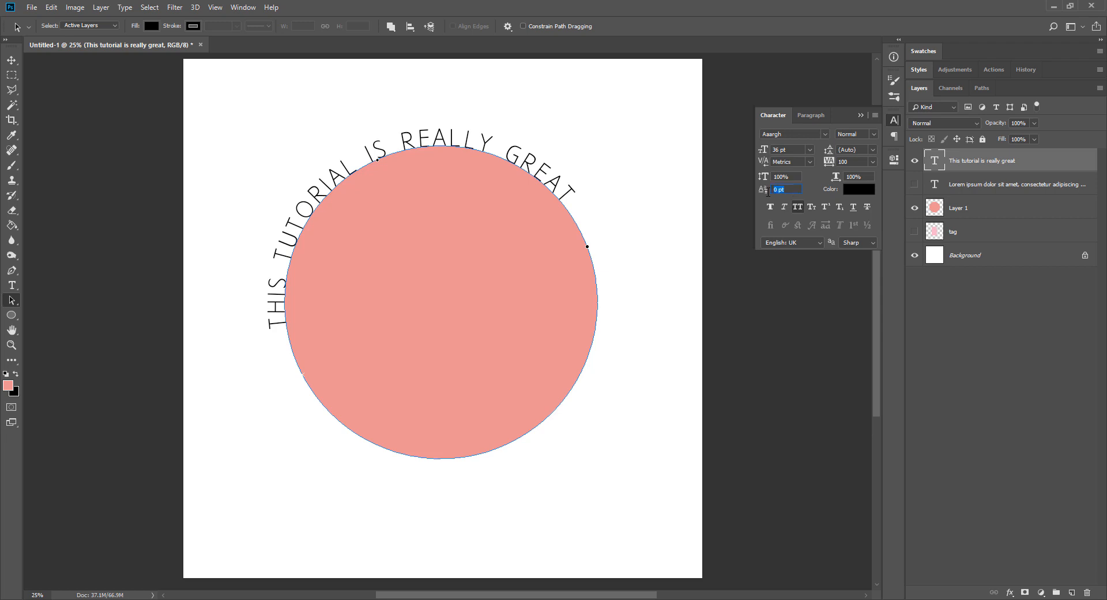
# Step: Try a 30 pt baseline shift on the text outside the circle and undo it
pyautogui.write('30')
pyautogui.press('Return')
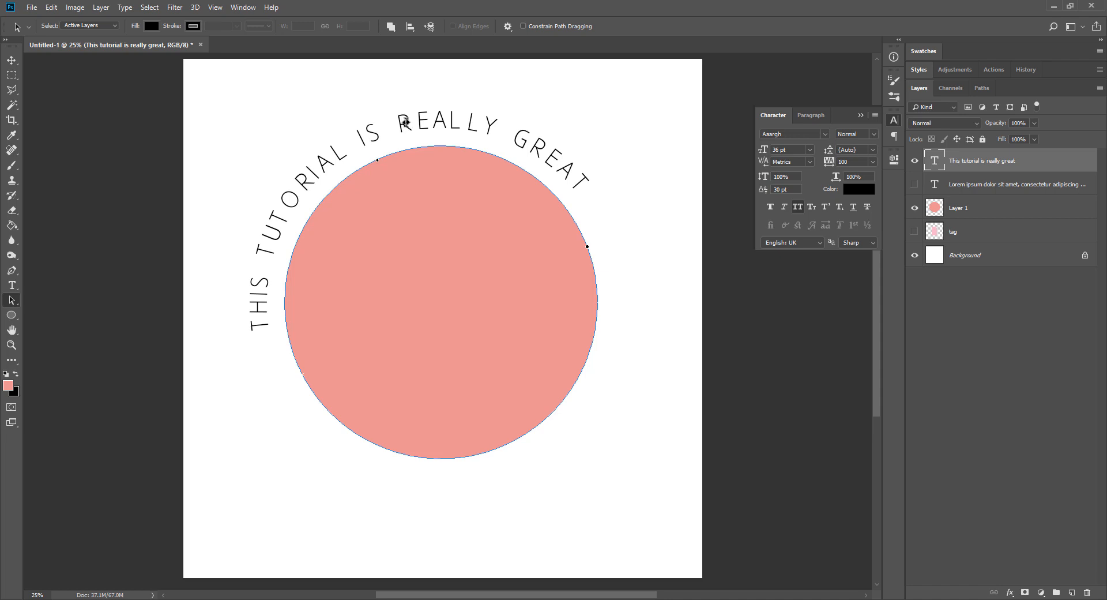
pyautogui.hotkey('ctrl', 'z')
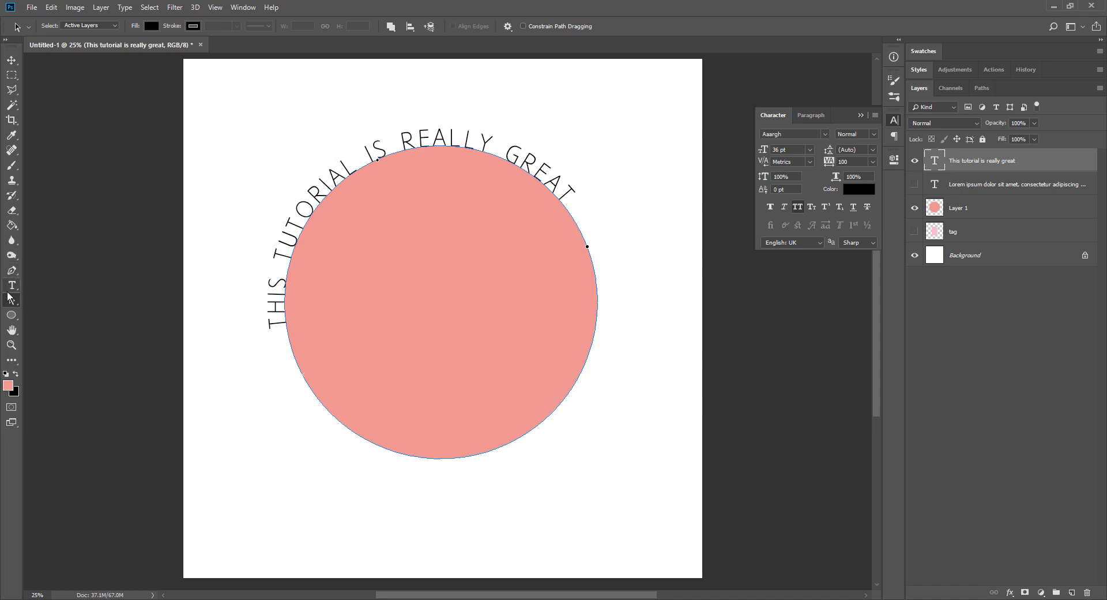
# Step: Flip the curved text inside the circle along its lower edge and set its baseline shift to 30 pt
pyautogui.moveTo(377, 161); pyautogui.dragTo(441, 419)
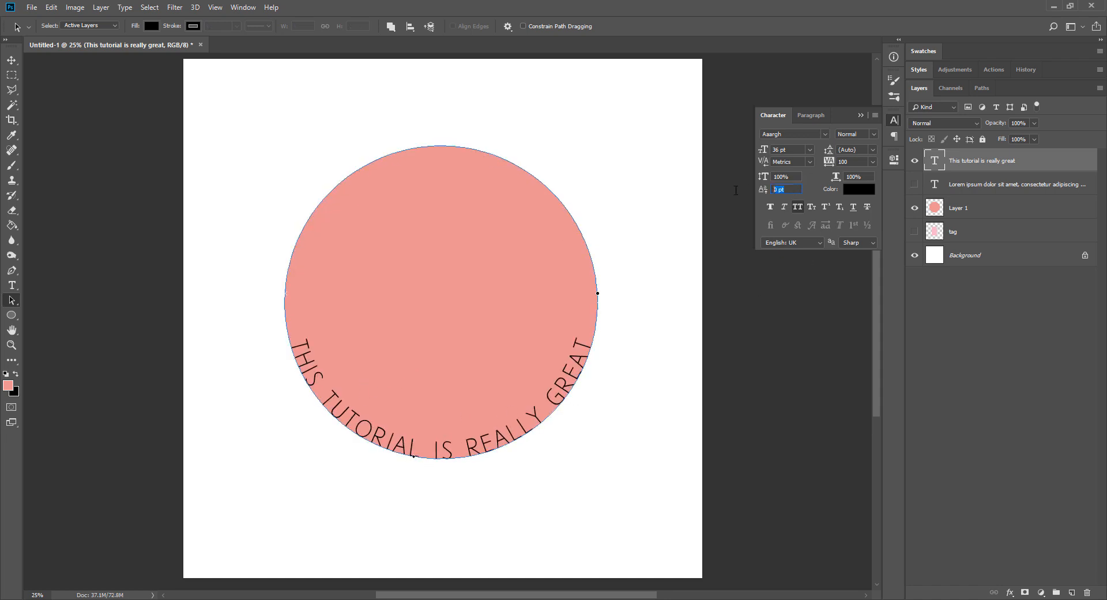
pyautogui.write('30')
pyautogui.press('Return')
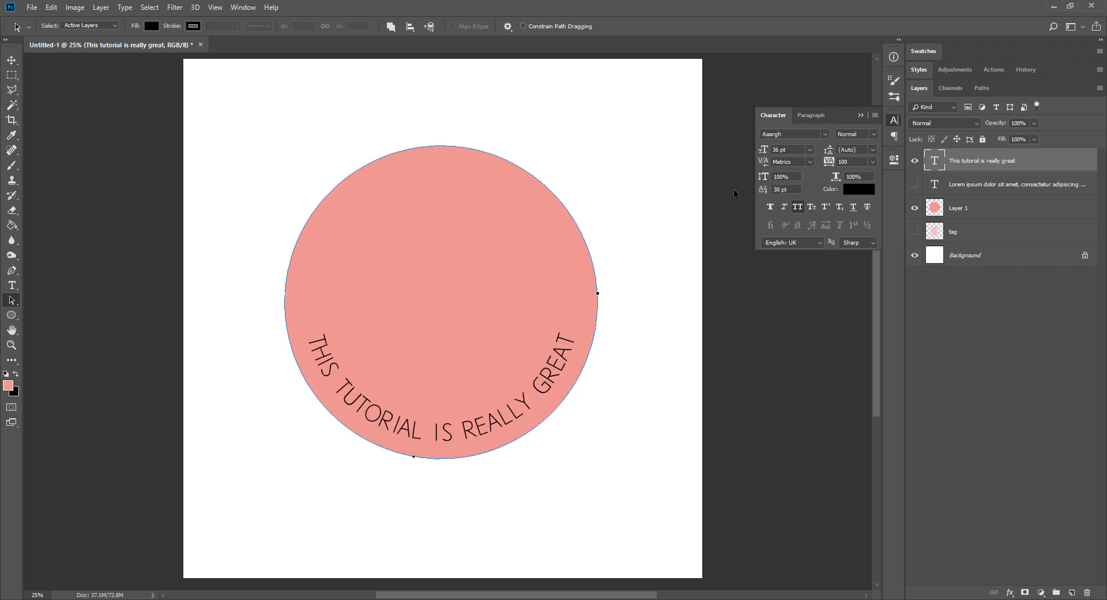
# Step: Change the lower curved text's baseline shift to -30 pt and finally to -50 pt
pyautogui.click(792, 189)
pyautogui.write('-30')
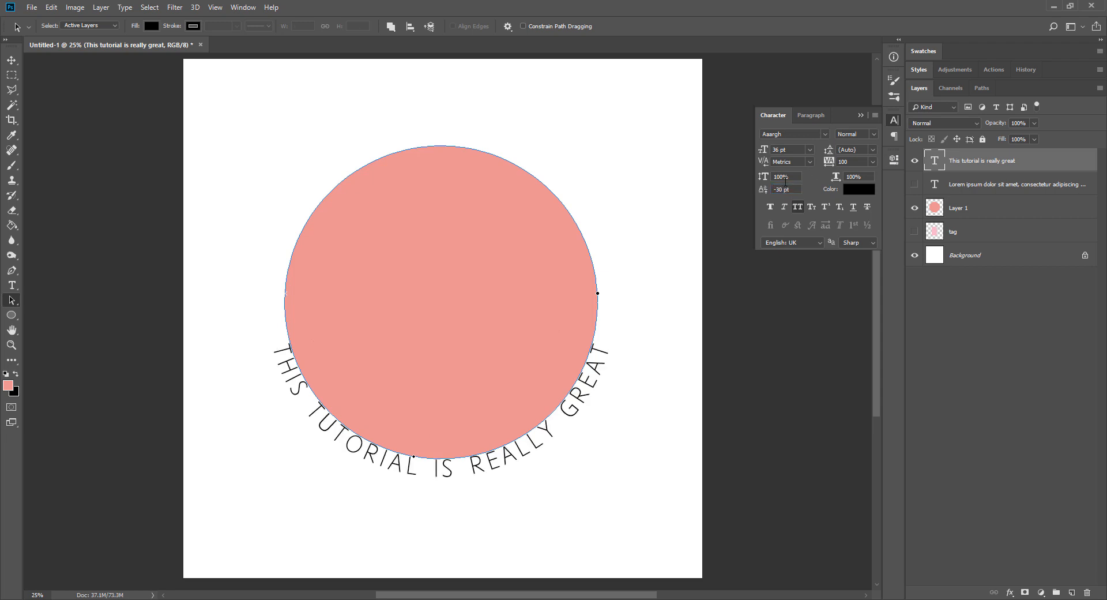
pyautogui.moveTo(795, 188); pyautogui.dragTo(761, 191)
pyautogui.write('-')
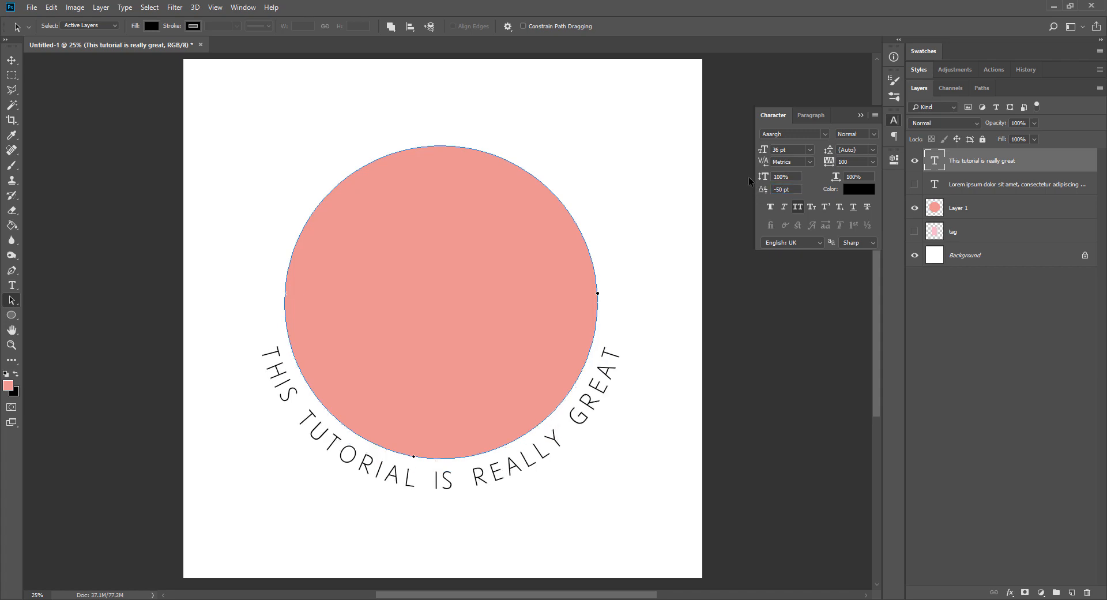